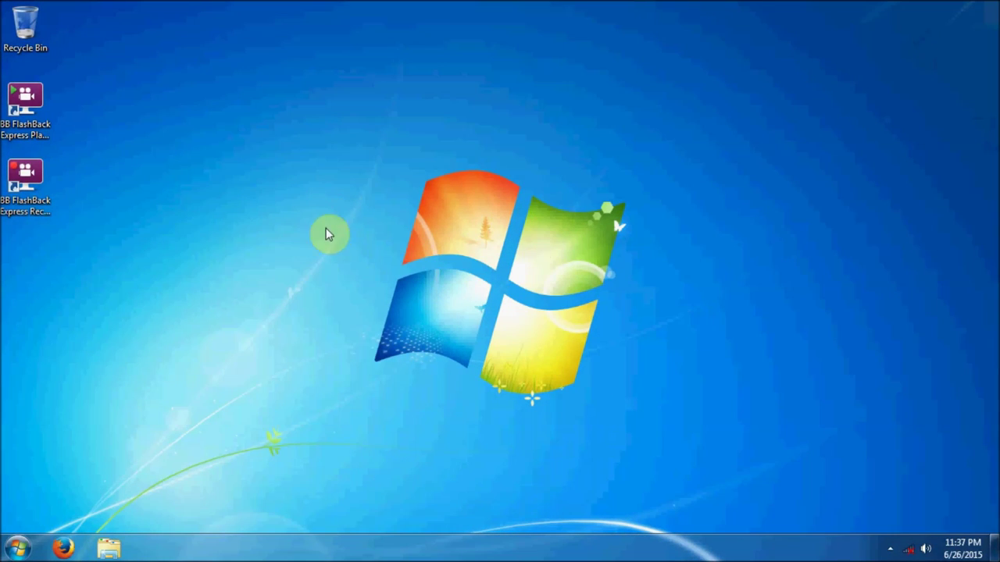
Open the network adapter list through the Network and Sharing Center
right_click(908, 551)
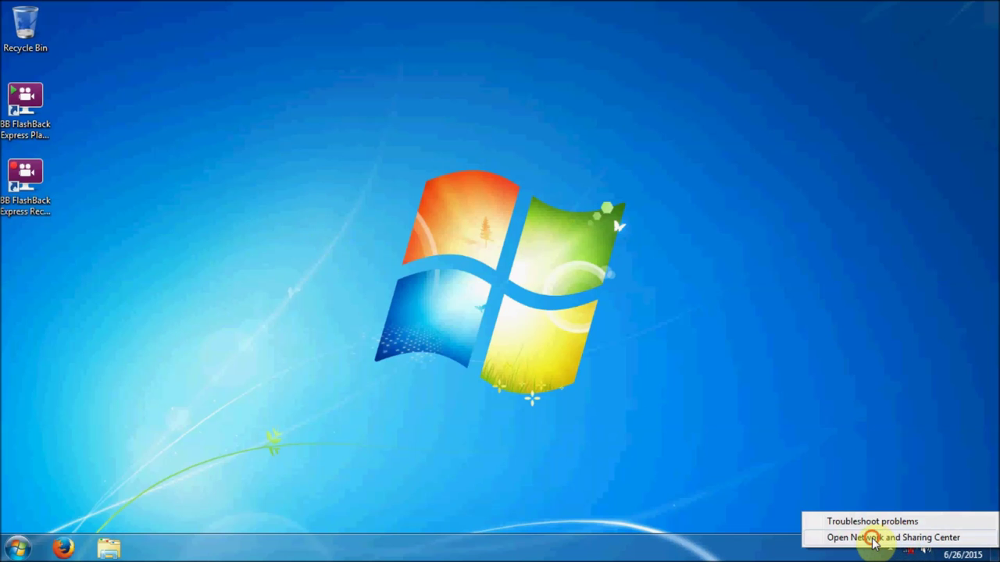
click(872, 539)
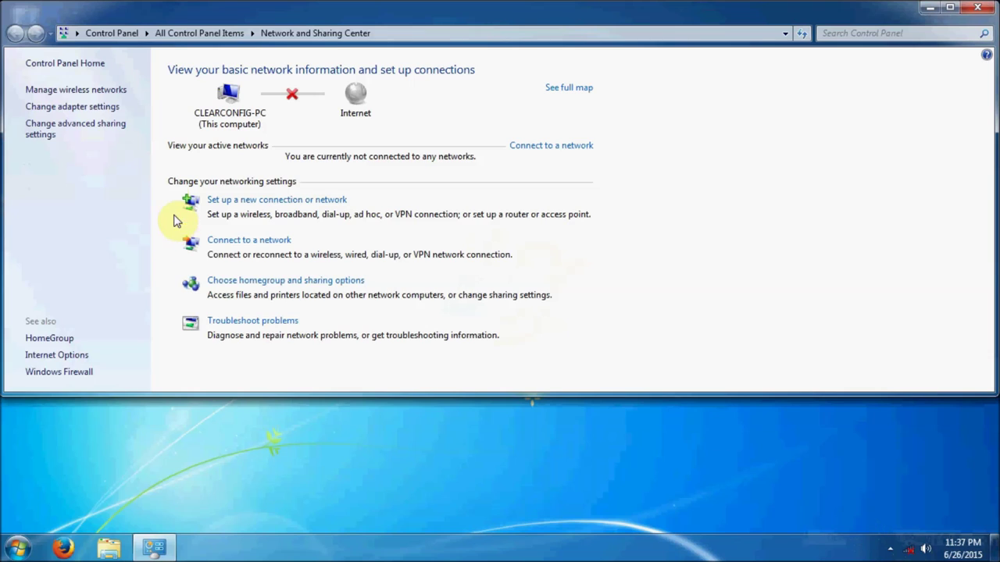
click(62, 110)
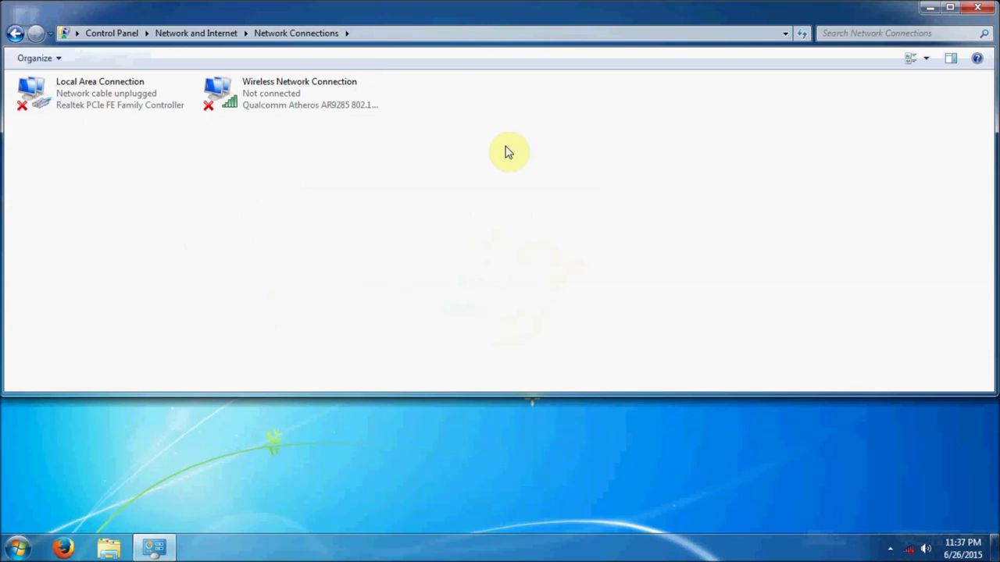
Open the properties of the Wireless Network Connection adapter
click(266, 104)
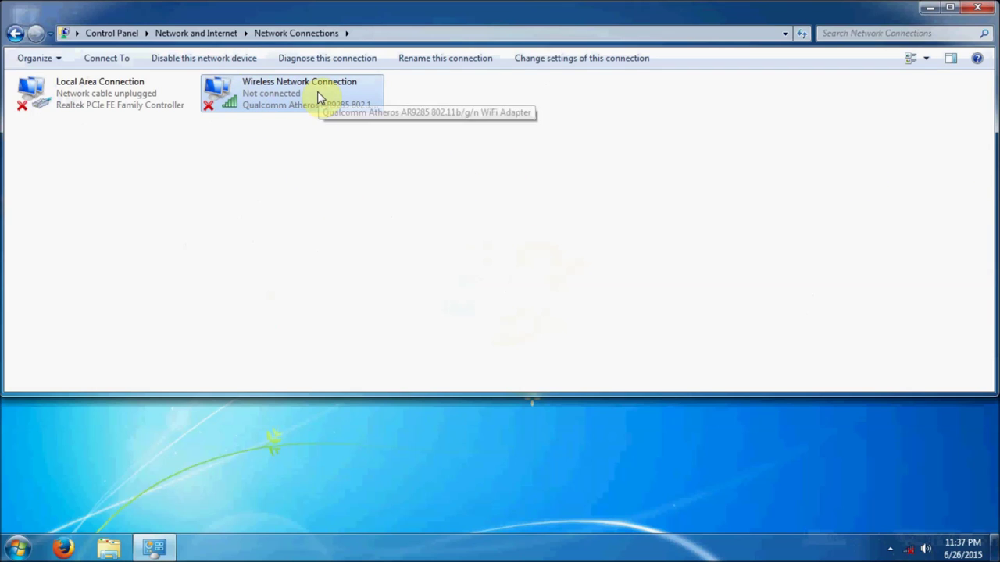
click(87, 95)
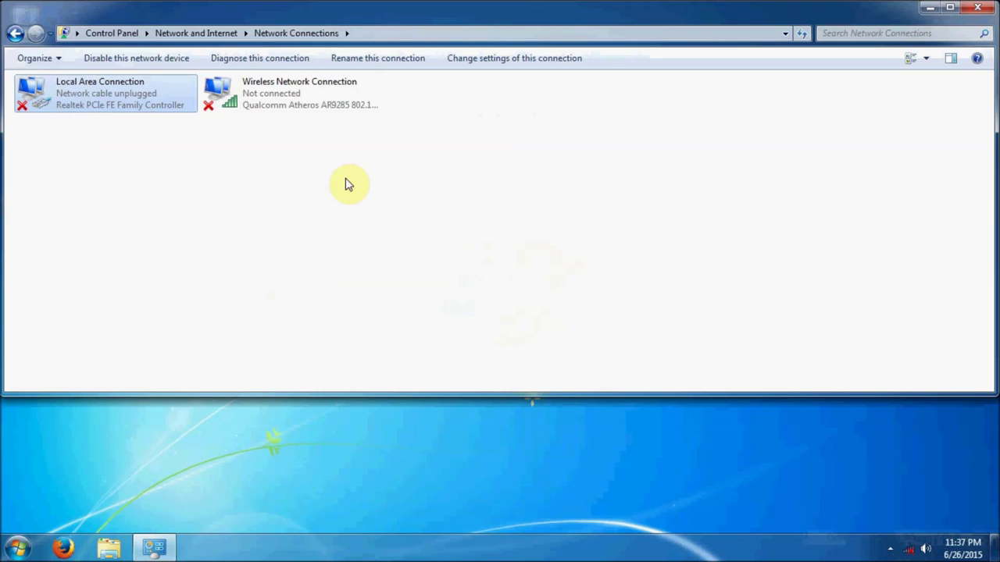
click(298, 104)
right_click(286, 100)
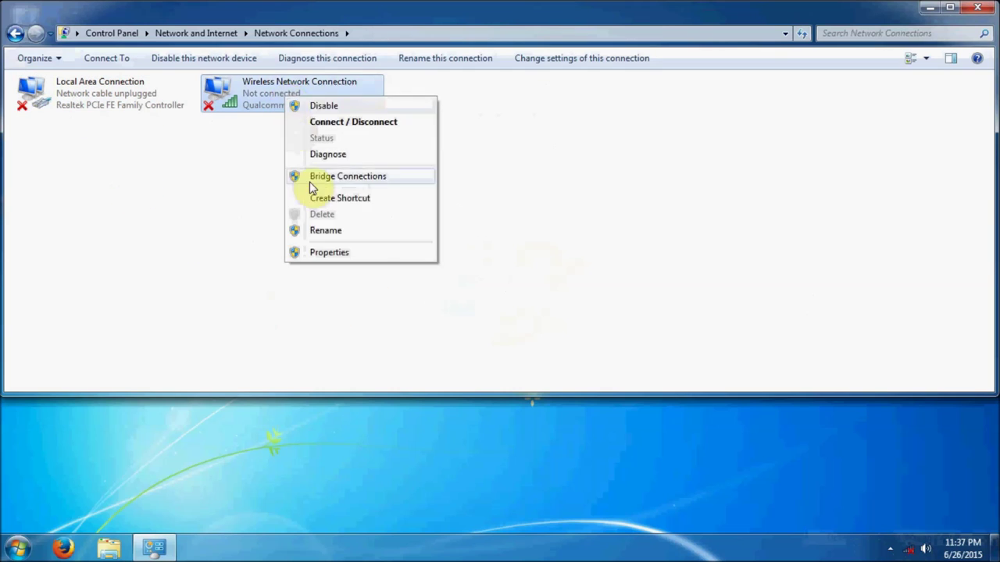
click(339, 253)
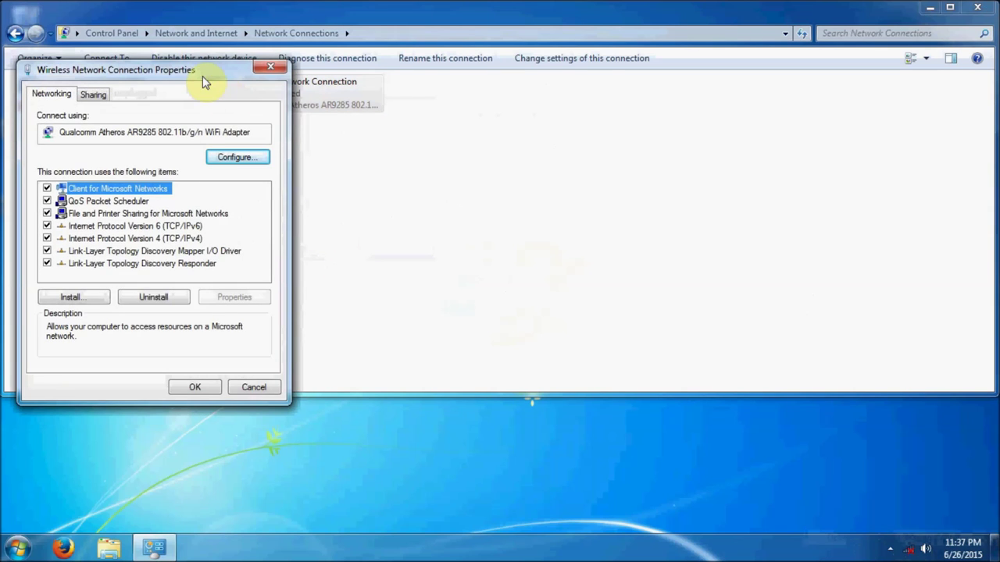
Disable Client for Microsoft Networks, File and Printer Sharing, TCP/IPv6 and both Link-Layer Topology Discovery items for the wireless connection
drag(202, 75, 793, 114)
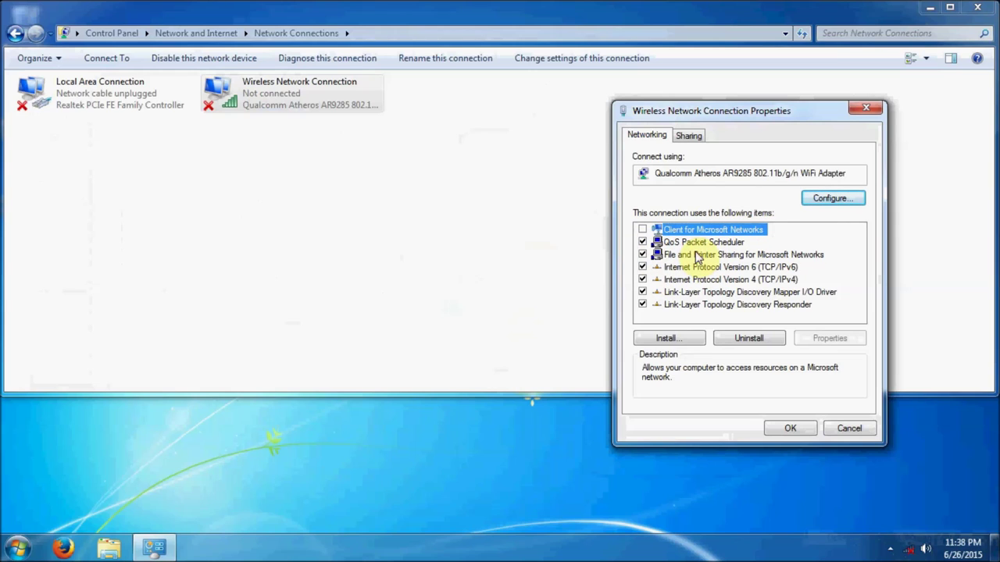
click(658, 255)
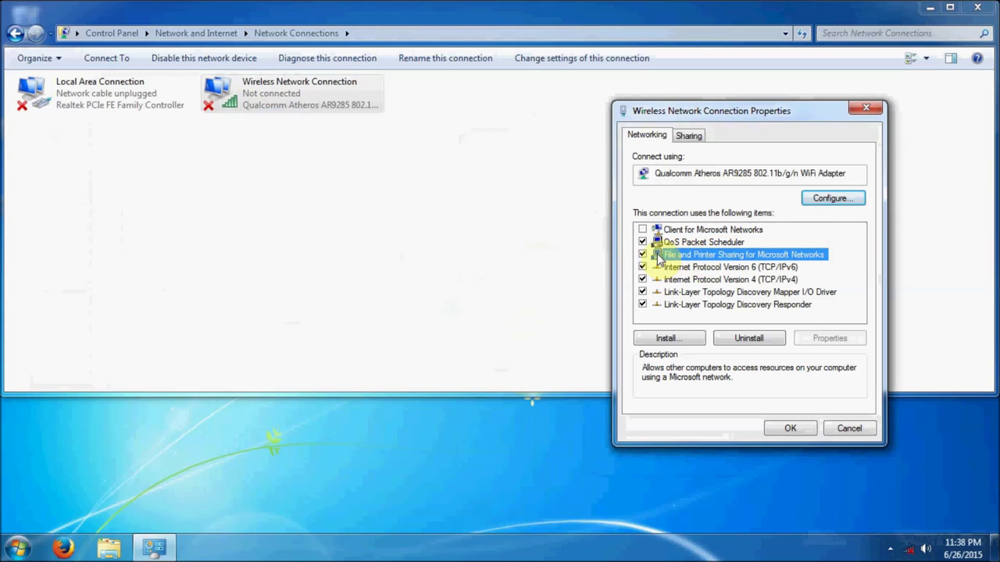
click(711, 267)
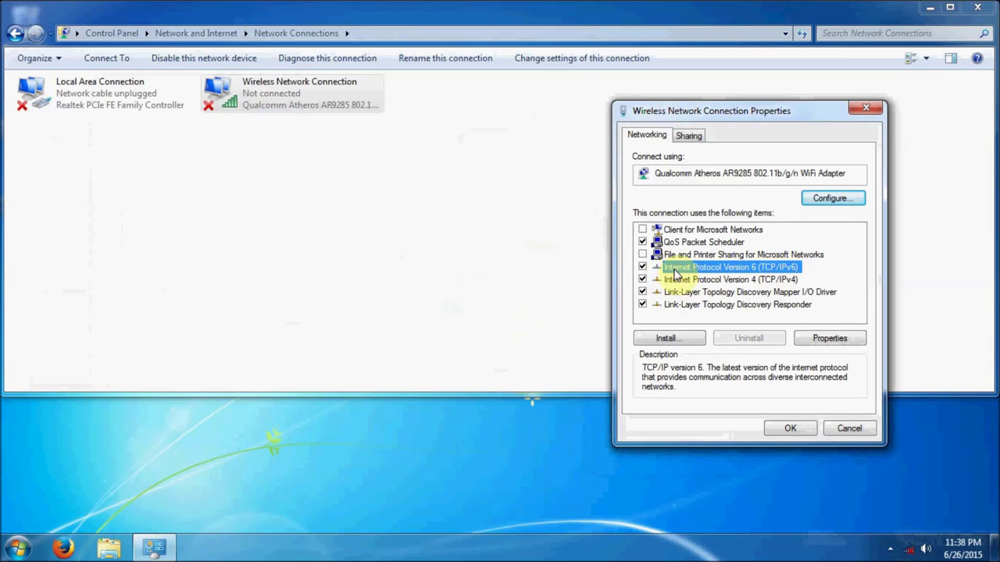
click(641, 267)
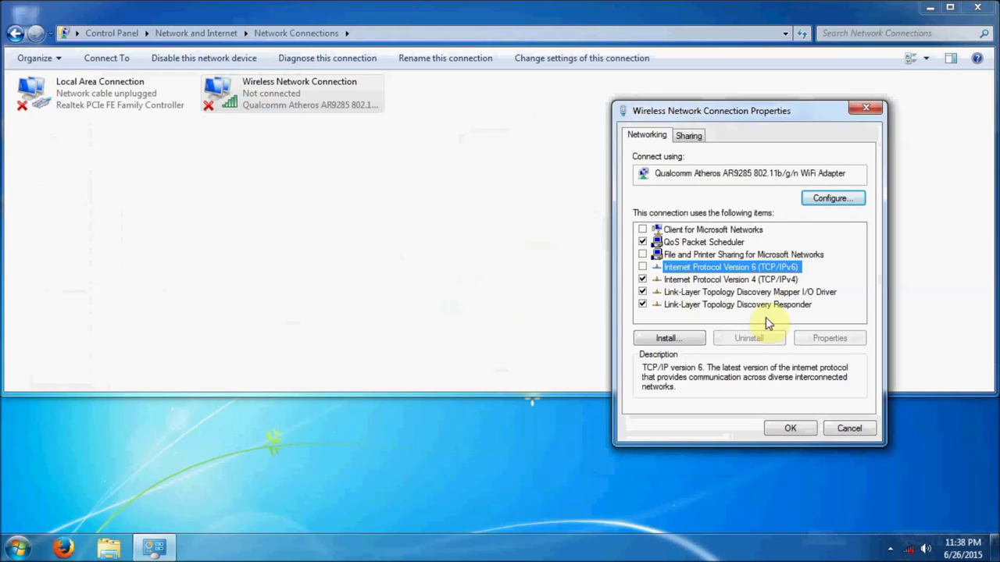
click(709, 295)
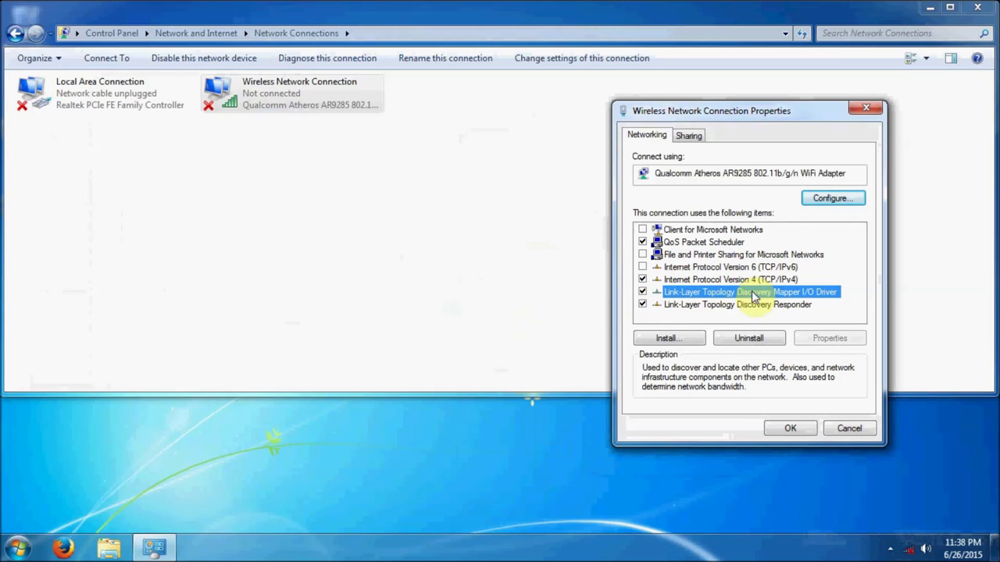
click(643, 305)
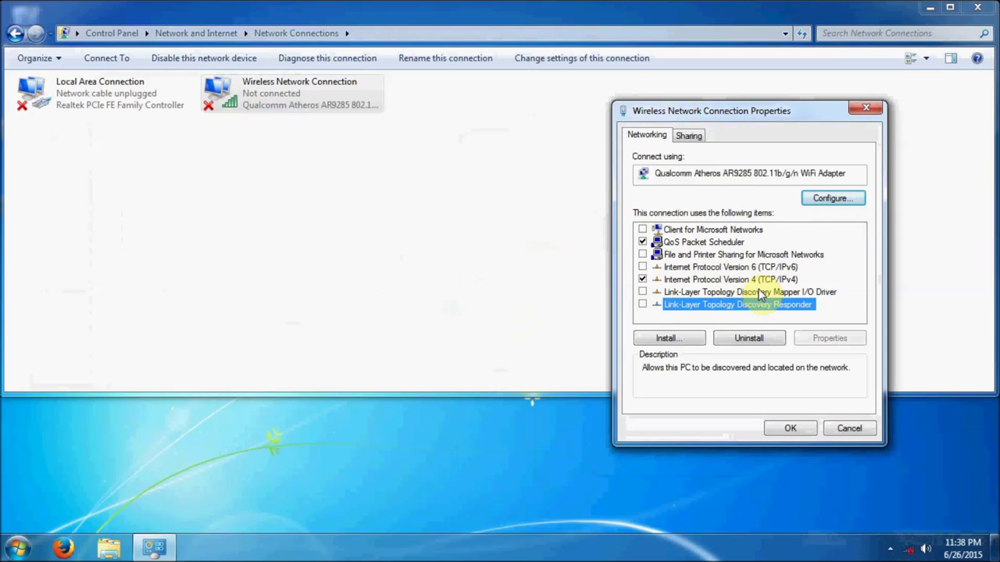
Set the wireless connection's IPv4 DNS servers manually to 156.154.70.22 as preferred and 156.154.71.22 as alternate
click(729, 280)
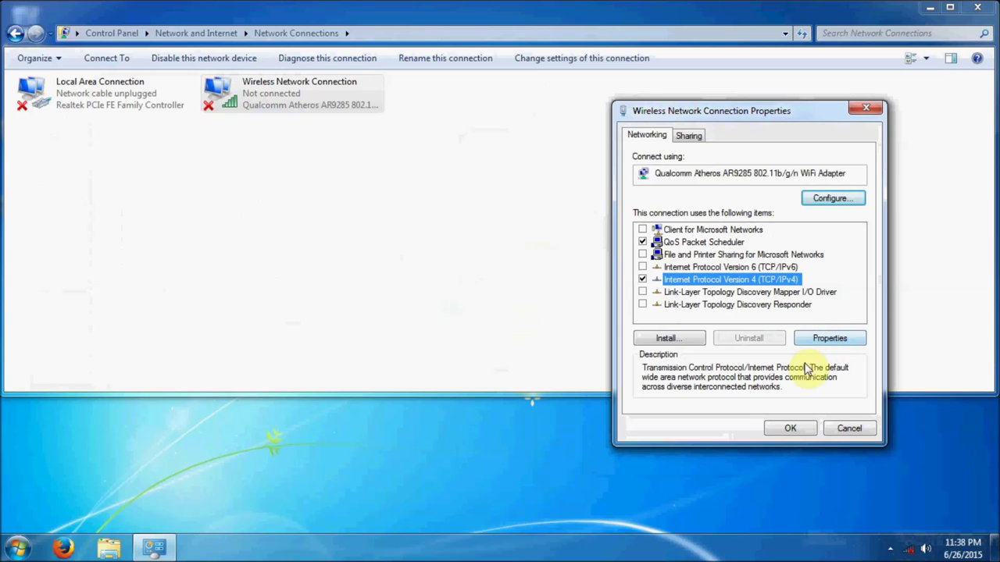
click(828, 345)
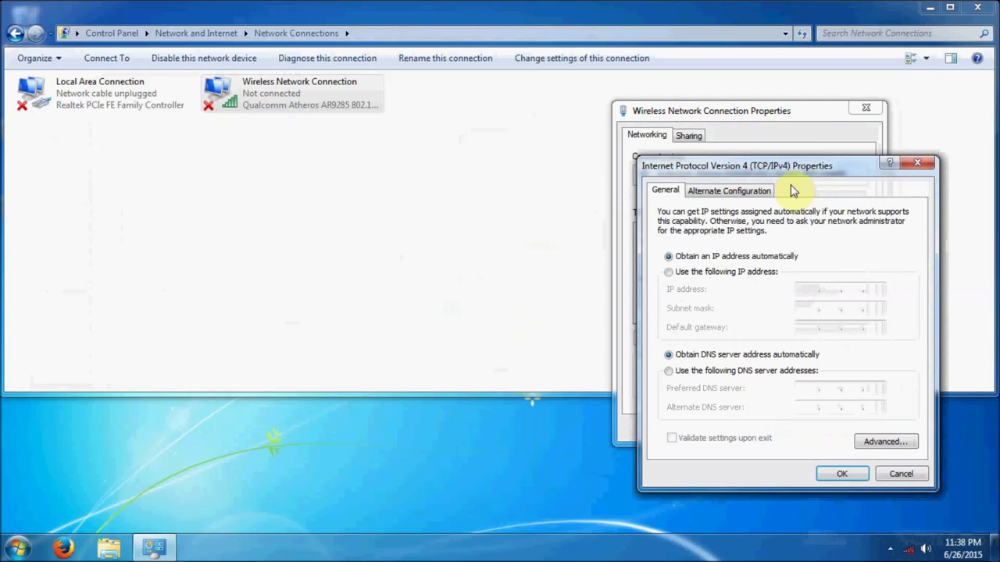
drag(799, 177, 416, 161)
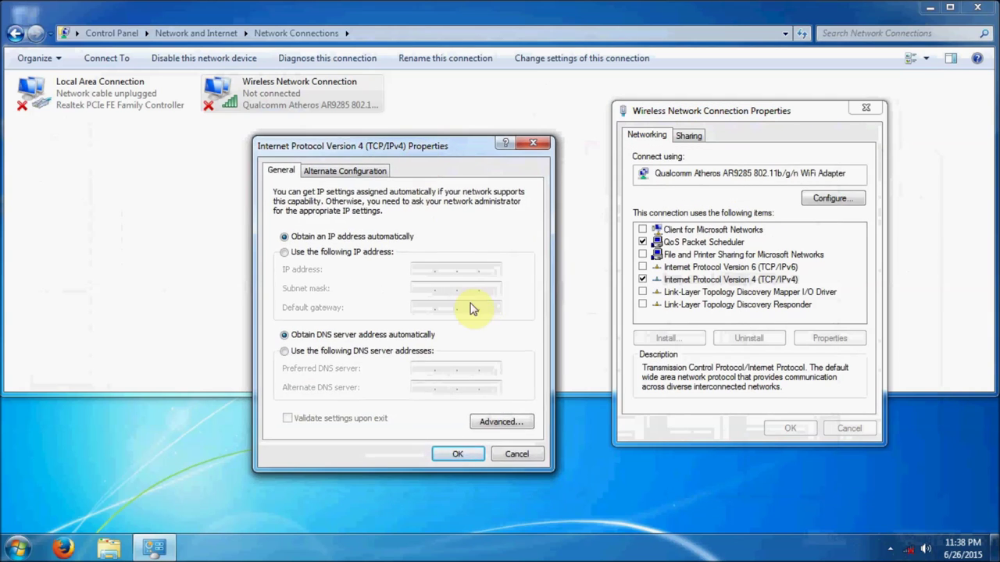
click(349, 353)
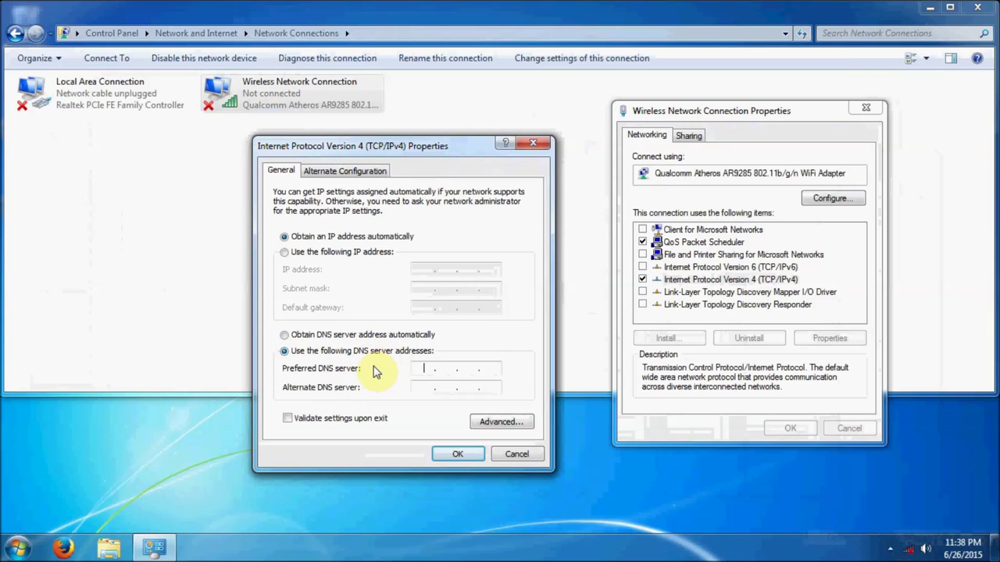
click(438, 364)
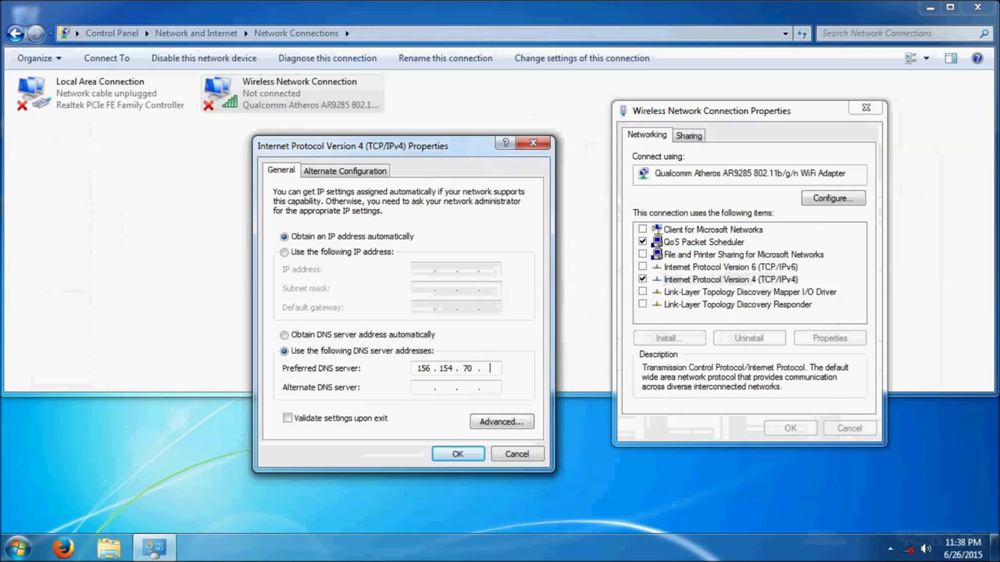
click(422, 388)
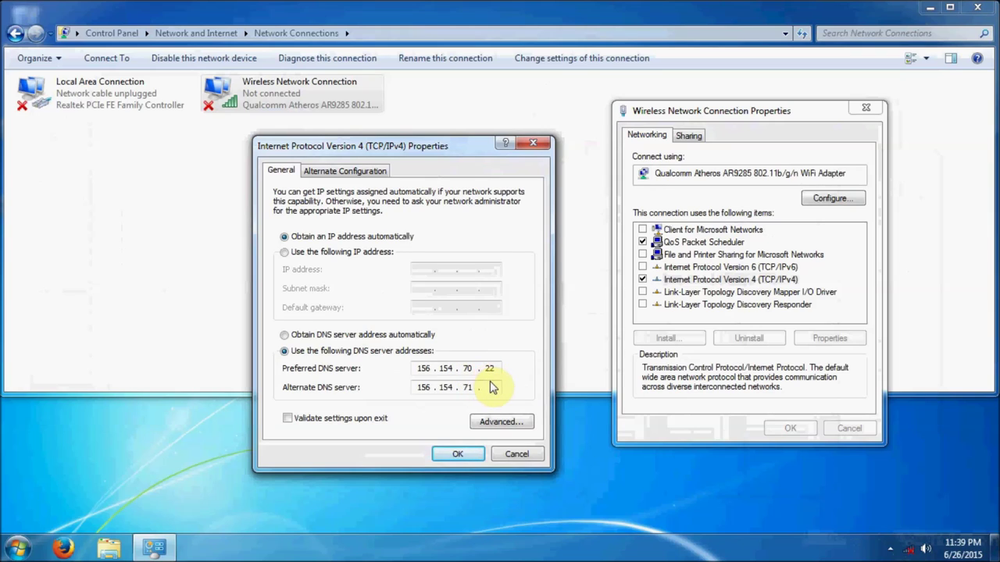
Disable NetBIOS over TCP/IP in the advanced TCP/IP settings of the IPv4 protocol
click(501, 423)
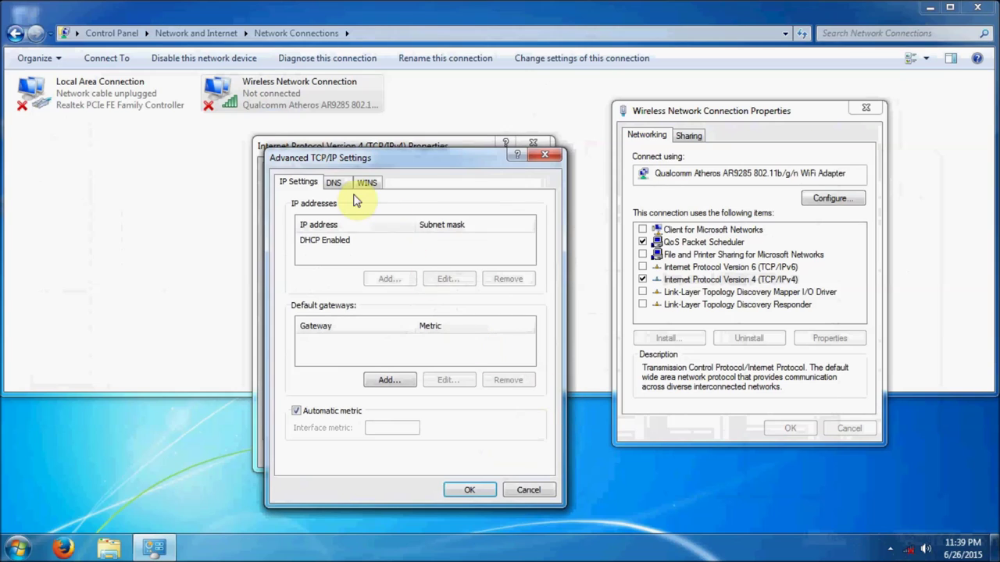
click(366, 186)
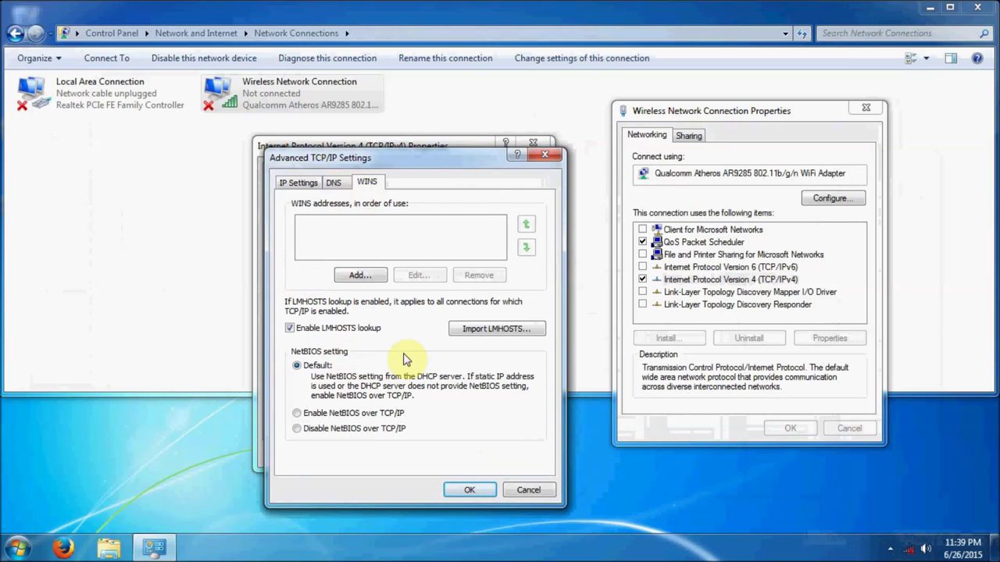
click(307, 430)
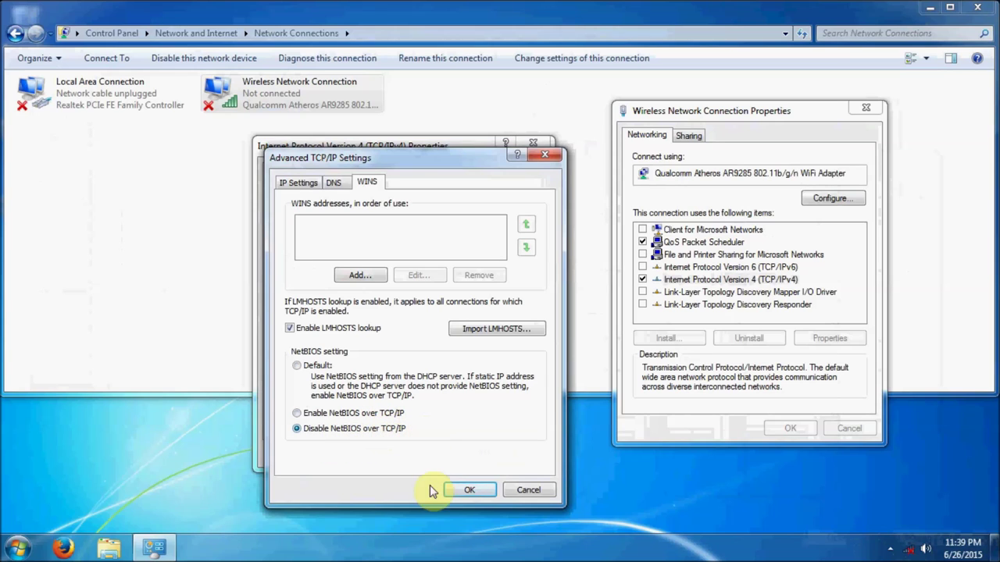
click(473, 490)
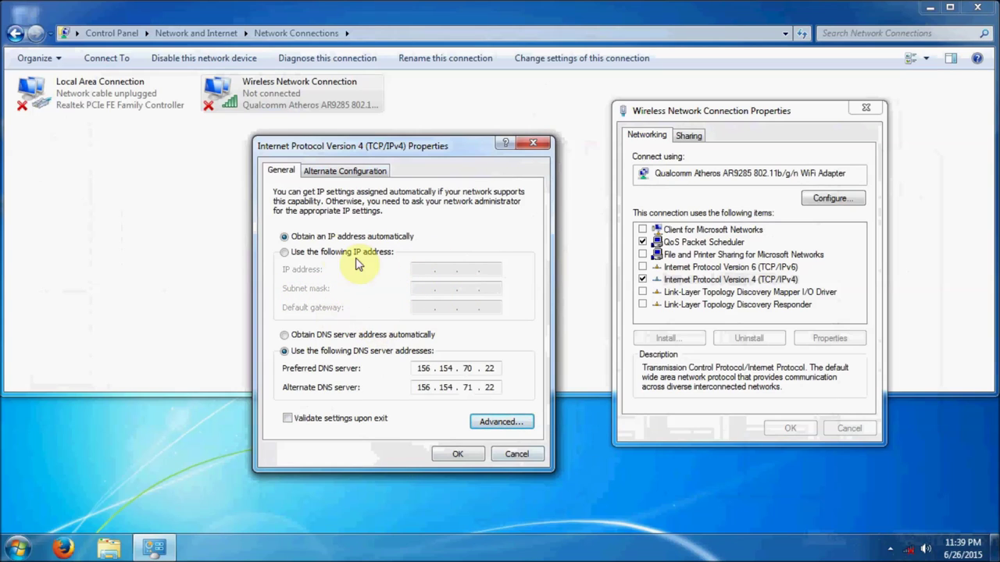
Save the IPv4 and wireless connection properties and close the Network Connections window
click(458, 455)
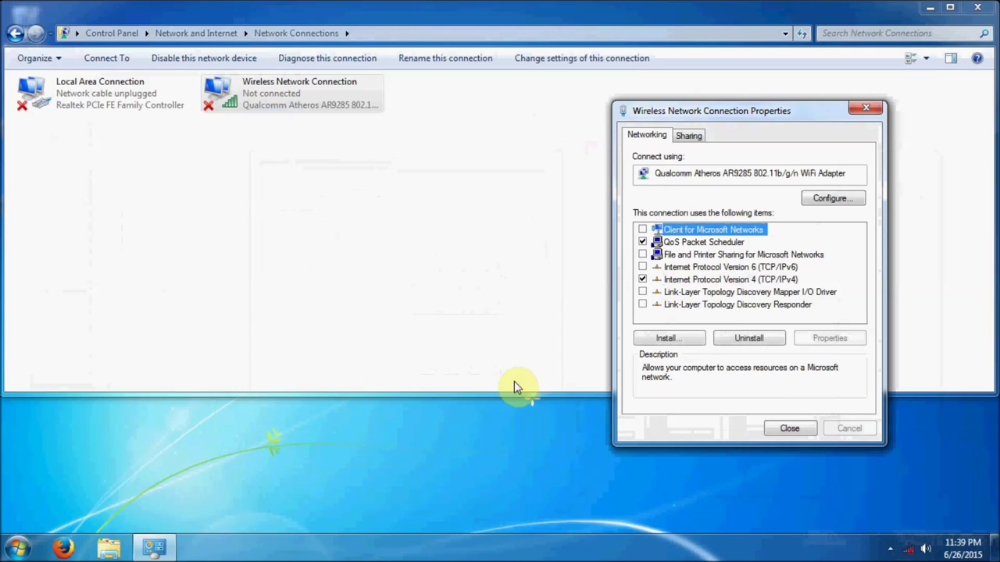
click(787, 429)
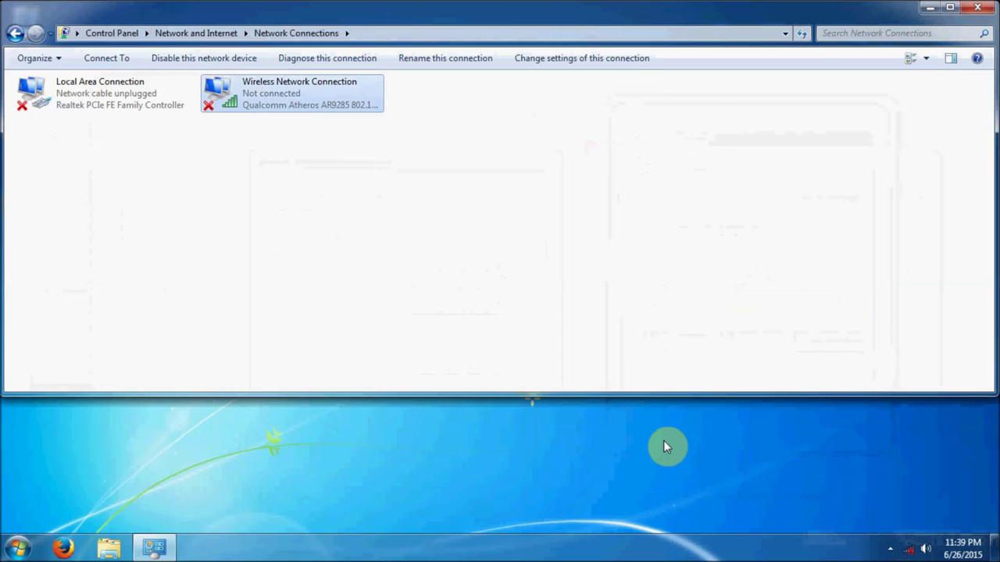
click(975, 12)
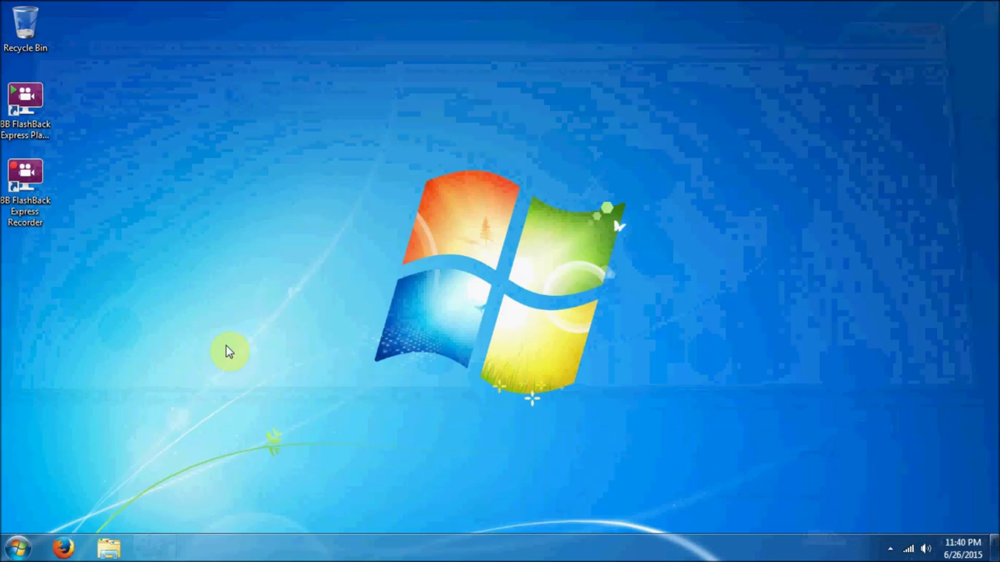
Load the MSN website in Firefox to test the internet connection, and close the browser
click(62, 547)
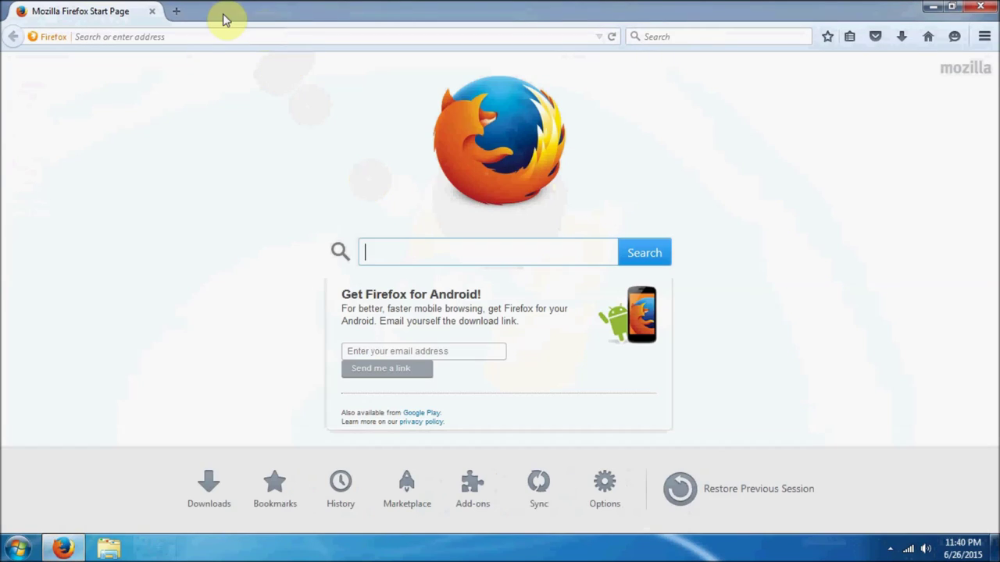
click(598, 37)
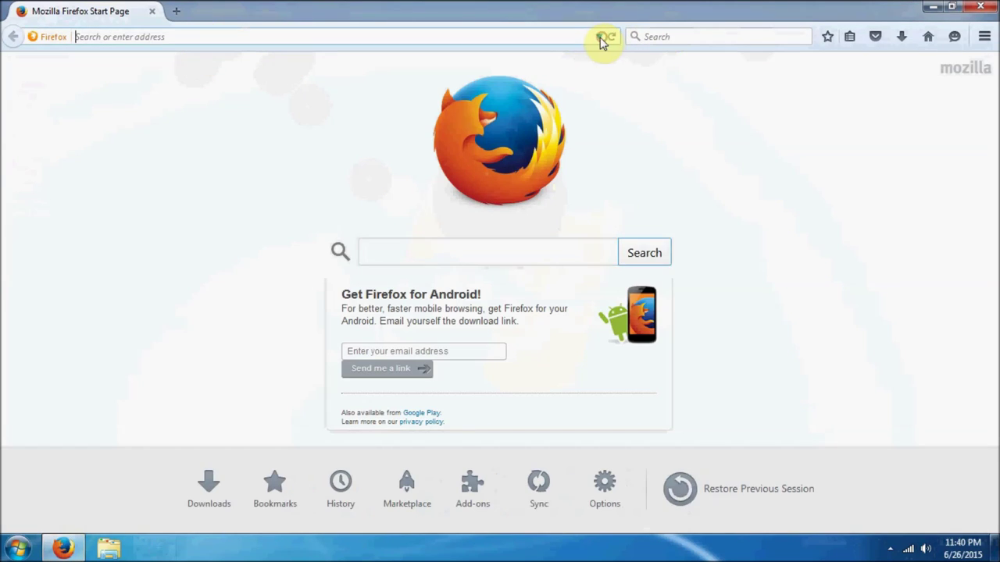
click(93, 74)
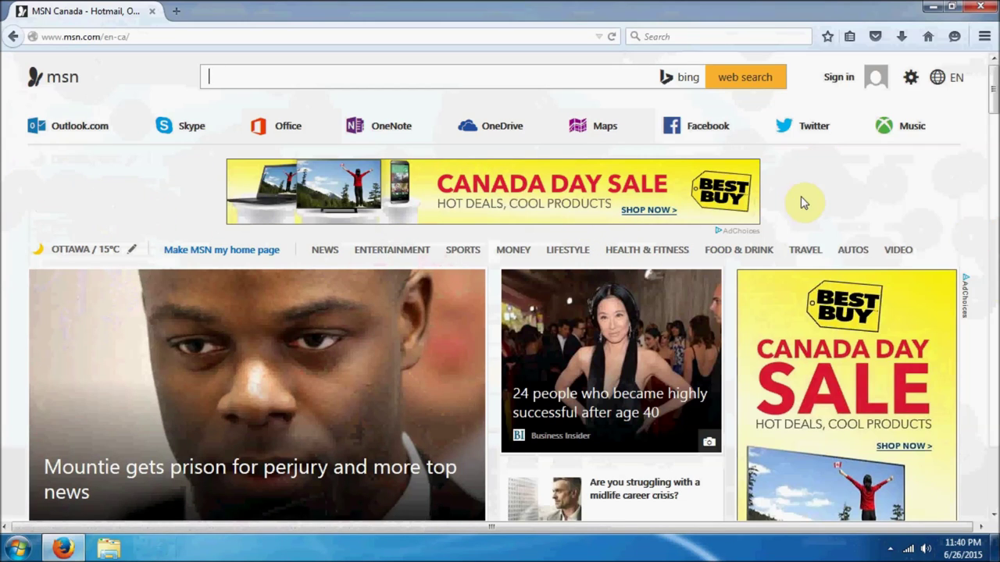
click(605, 125)
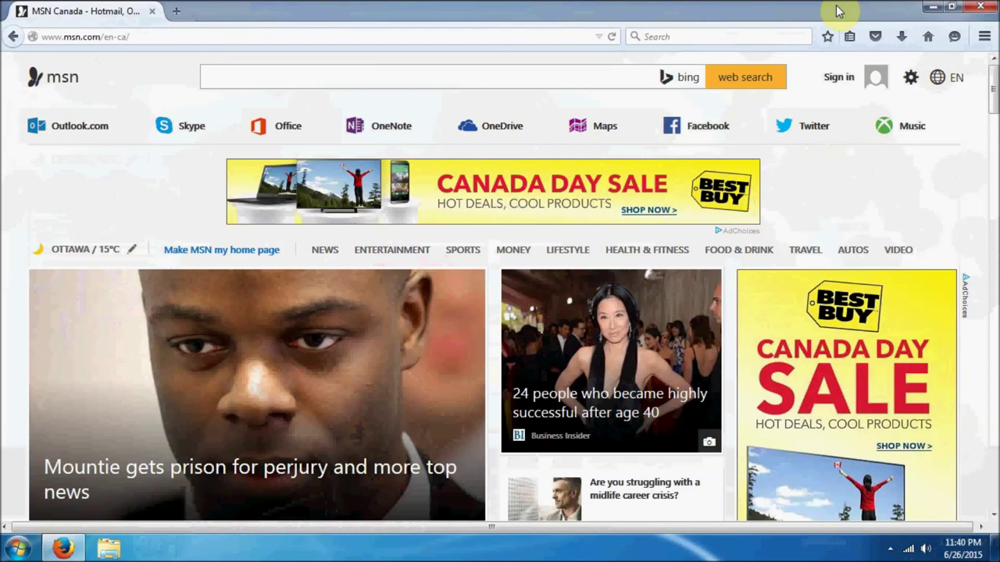
click(982, 8)
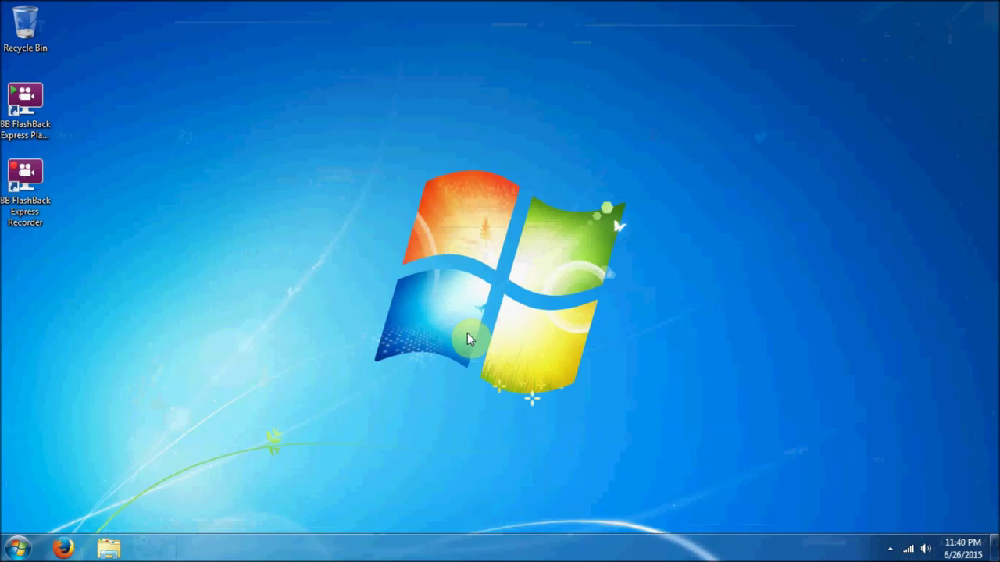